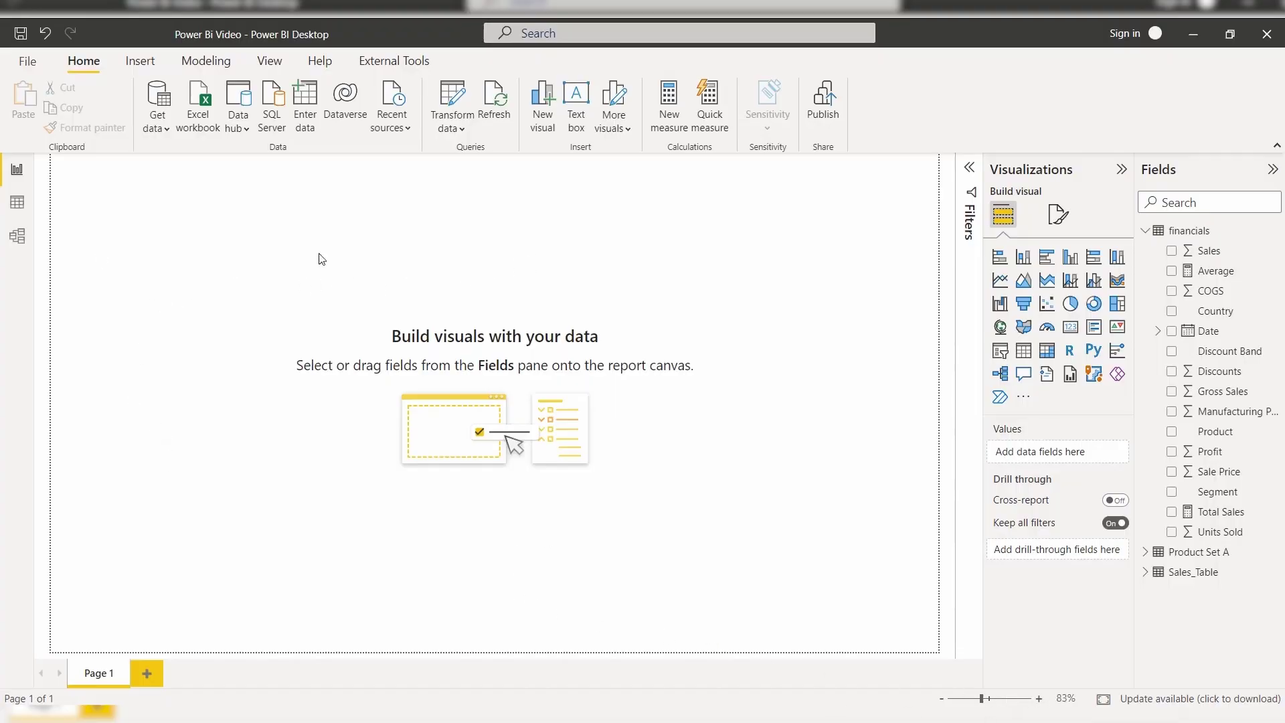
Inspect the financials table in Data view, then return to the report page.
click(17, 201)
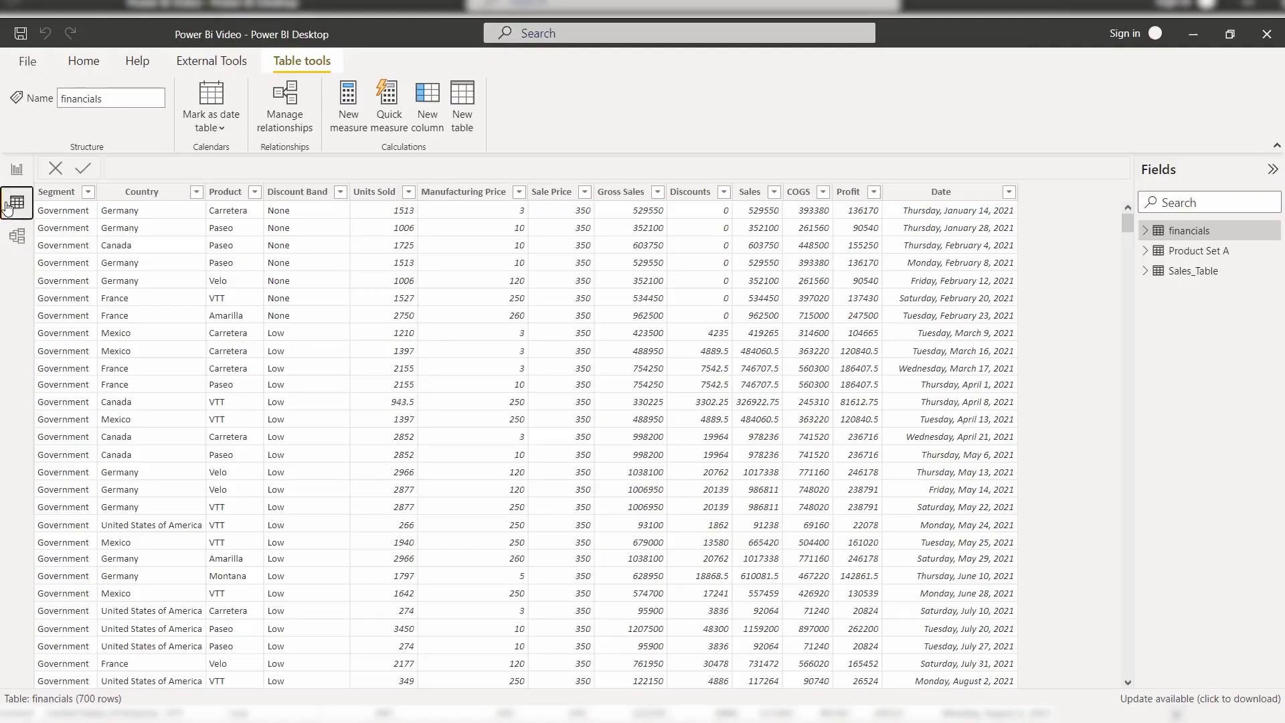
click(17, 168)
click(16, 201)
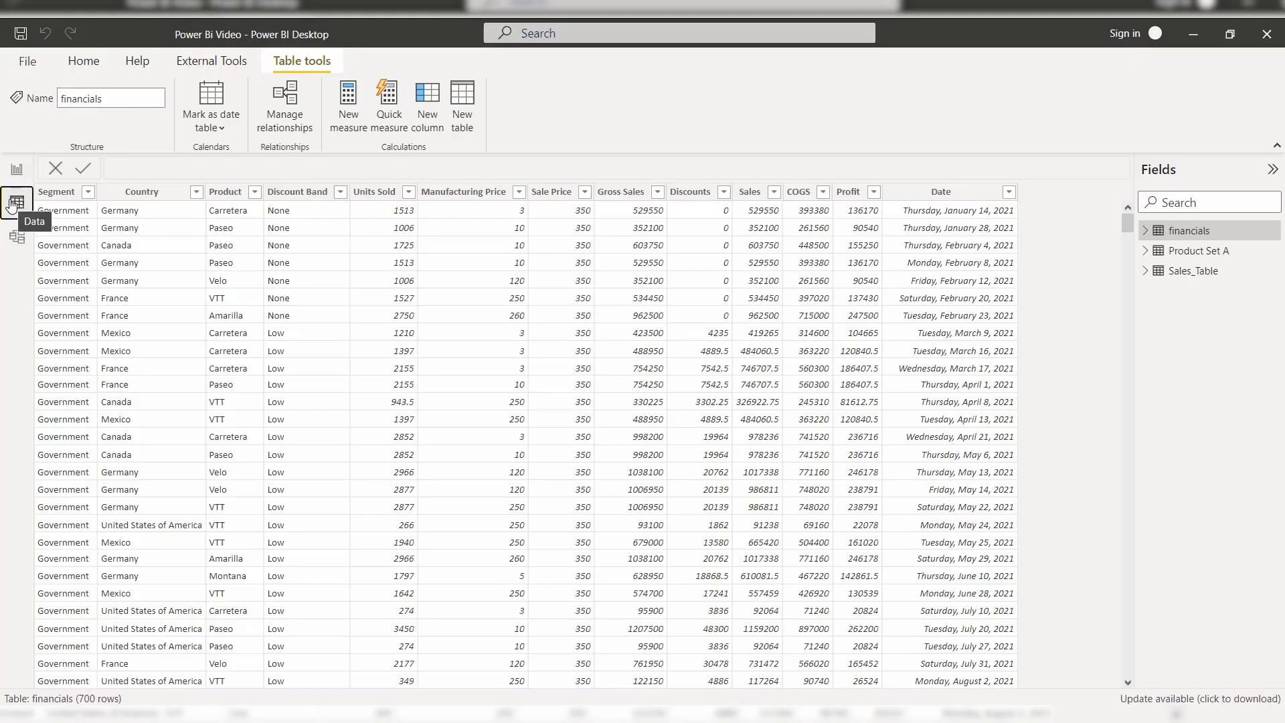
click(16, 171)
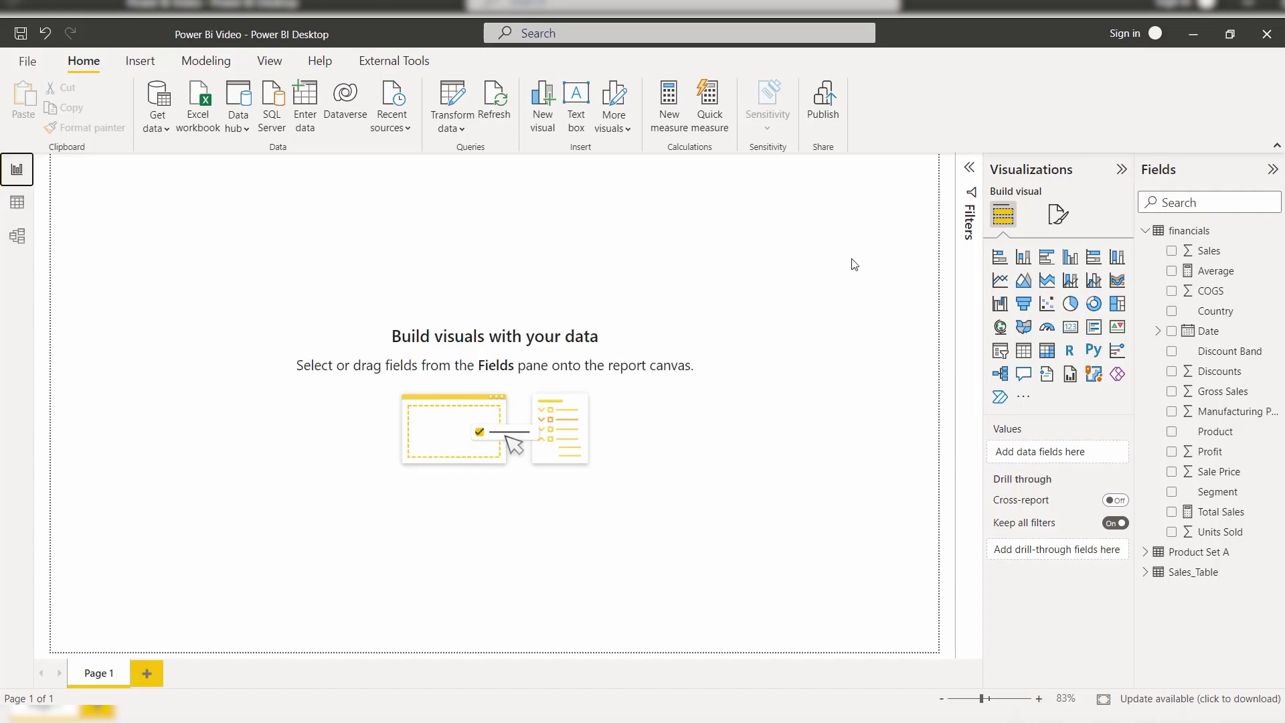
Insert a stacked bar chart with the Country and Sales fields, then recheck the financials data.
click(1000, 261)
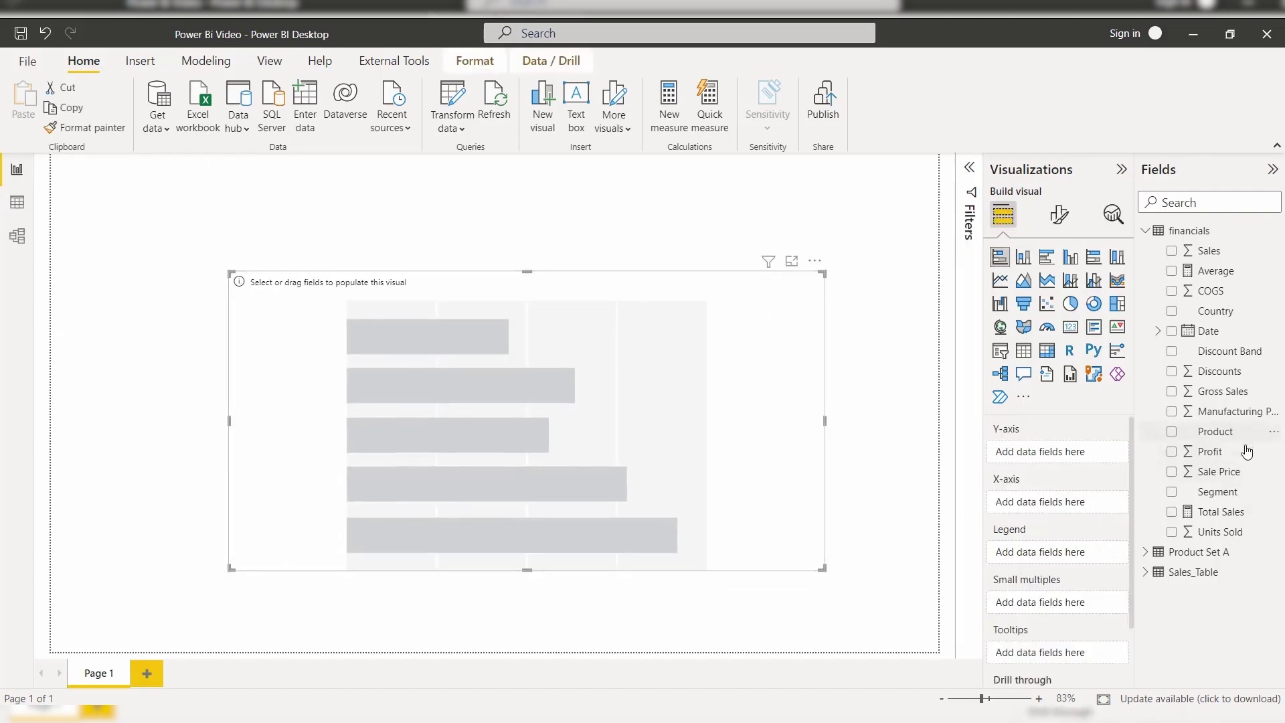
click(1215, 310)
click(1215, 250)
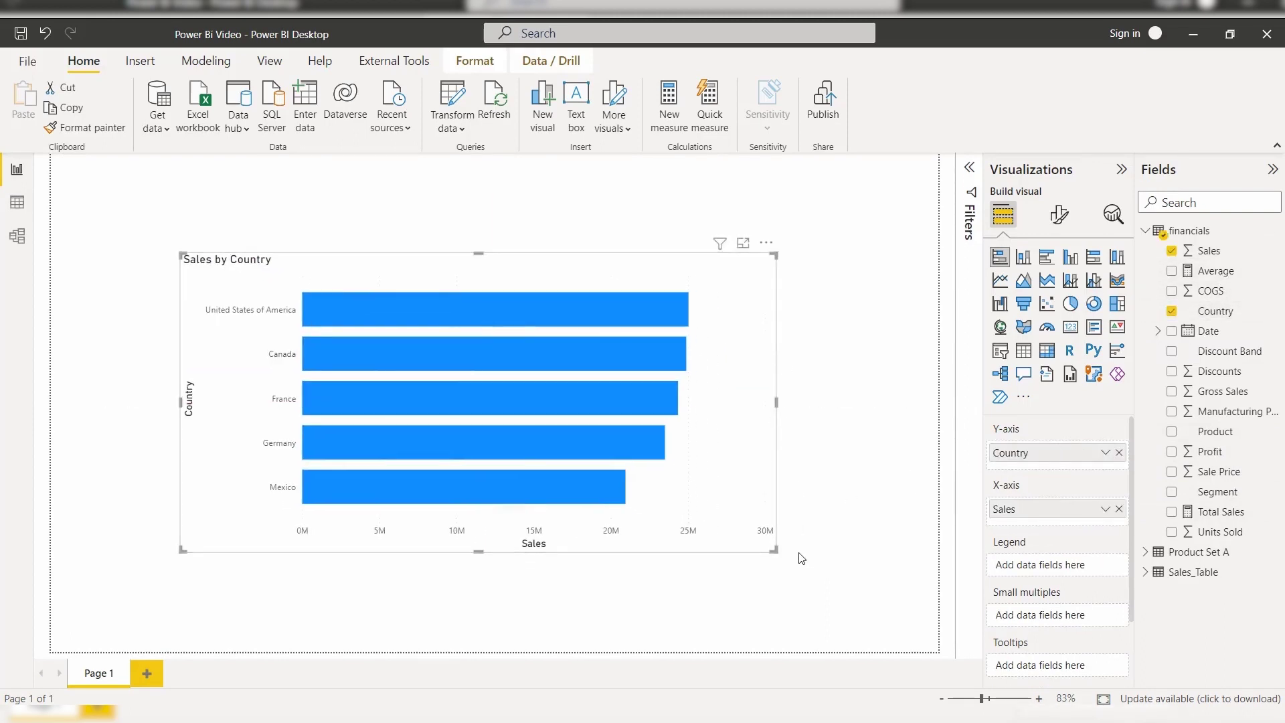
click(17, 202)
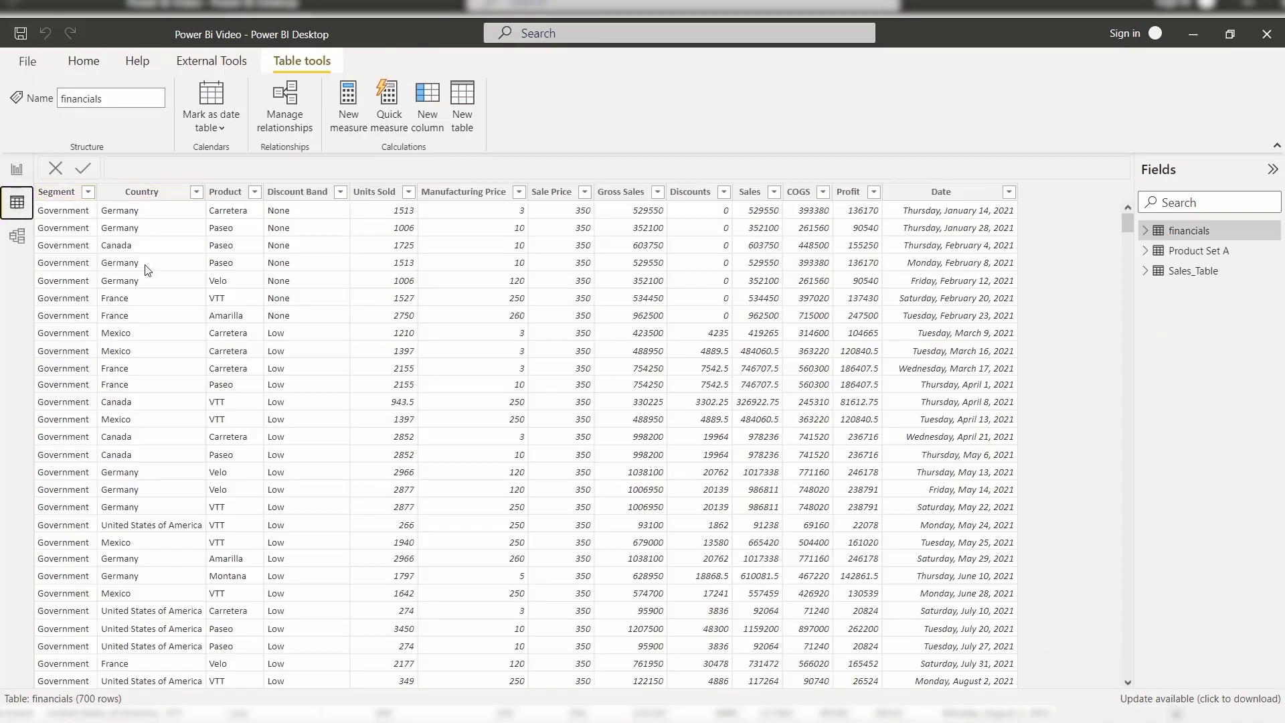
scroll(163, 430, down, 20)
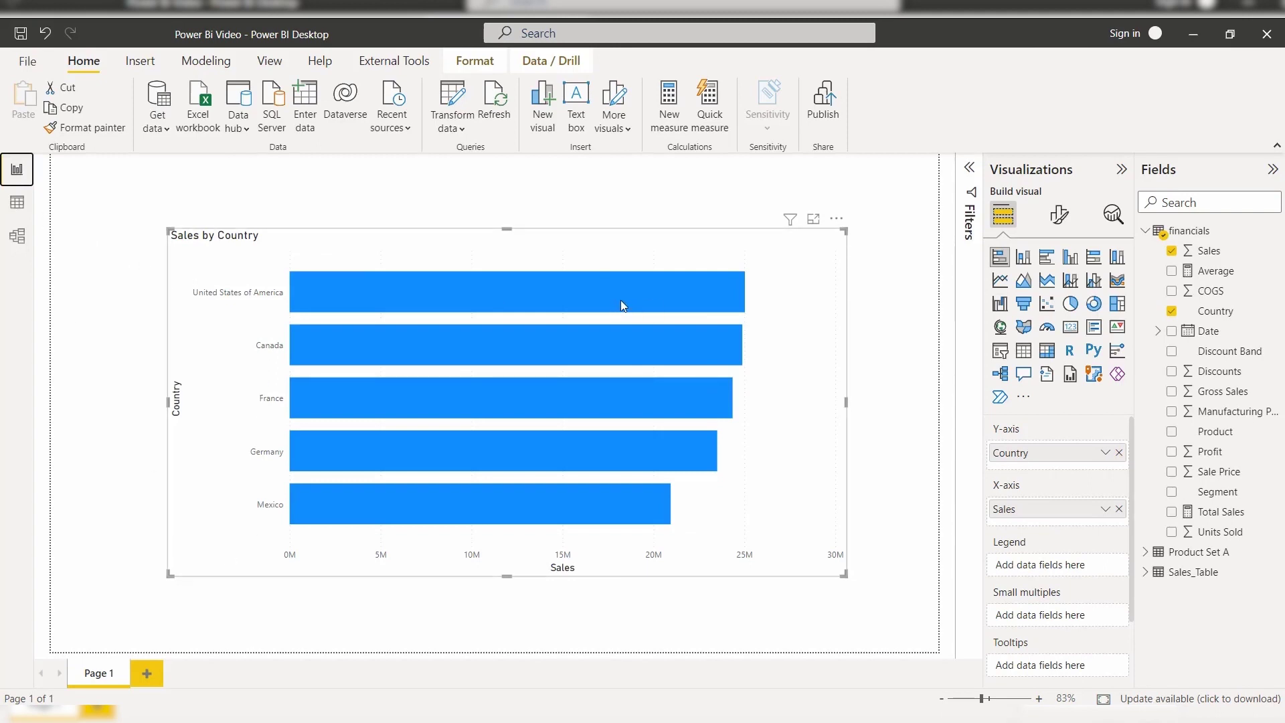
Group the Mexico bar's data, creating a Country (groups) legend of Mexico versus Other.
mouse_move(620, 305)
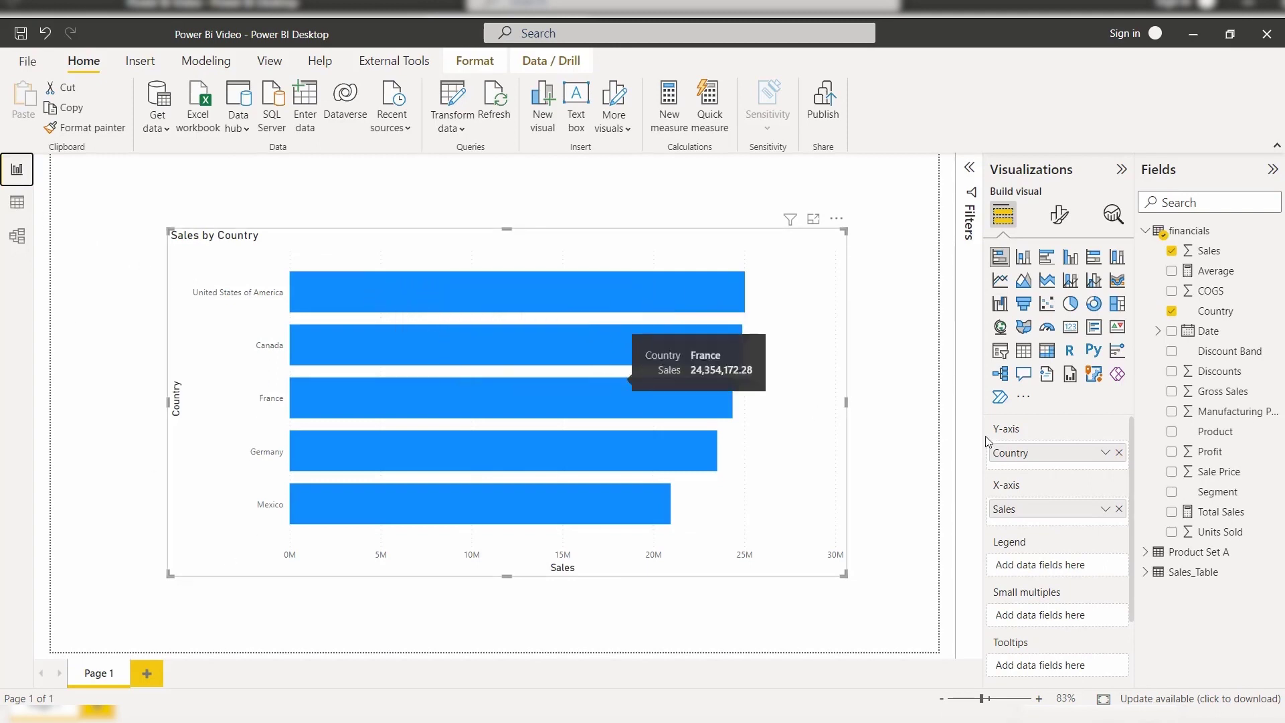
click(327, 509)
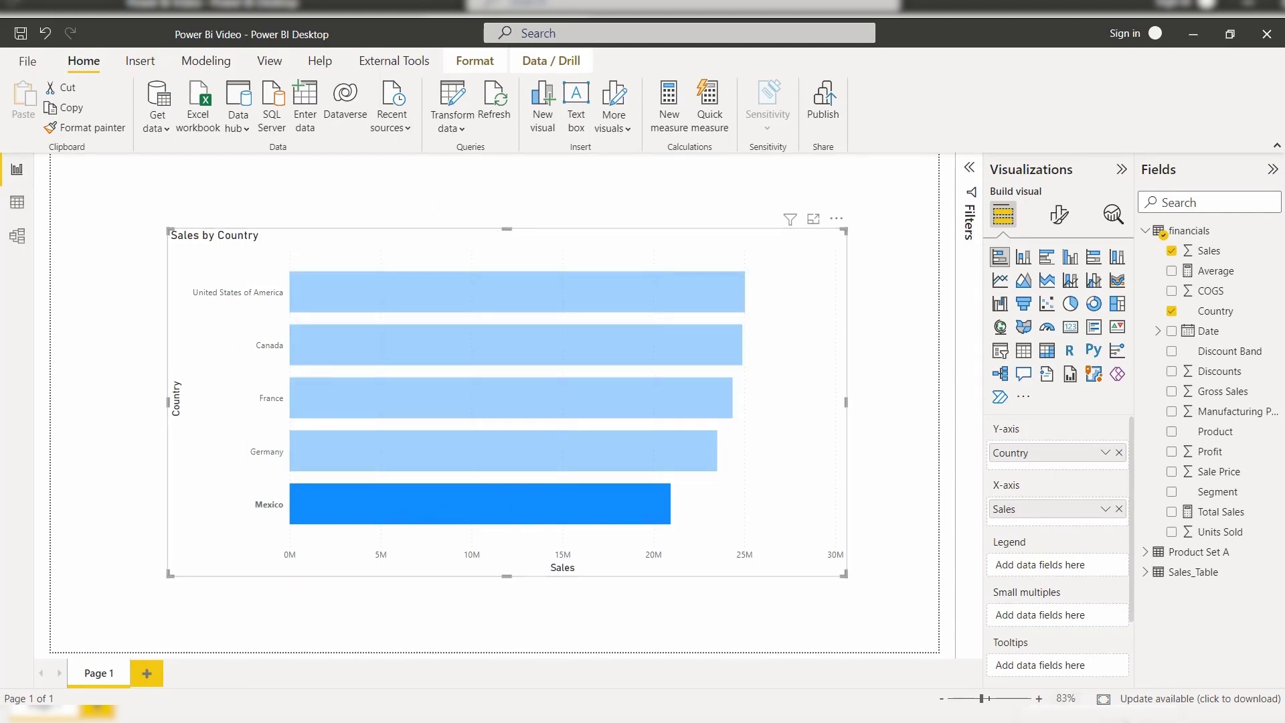
mouse_move(455, 500)
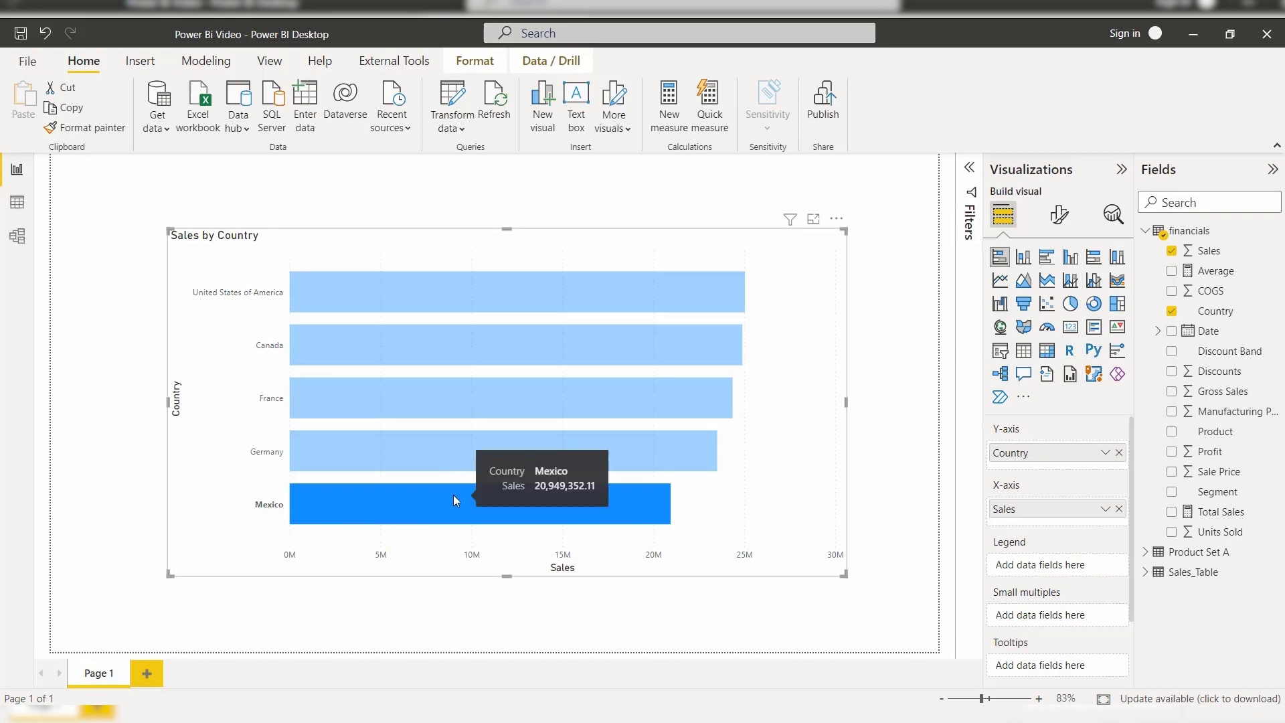
drag(454, 500, 456, 506)
right_click(456, 506)
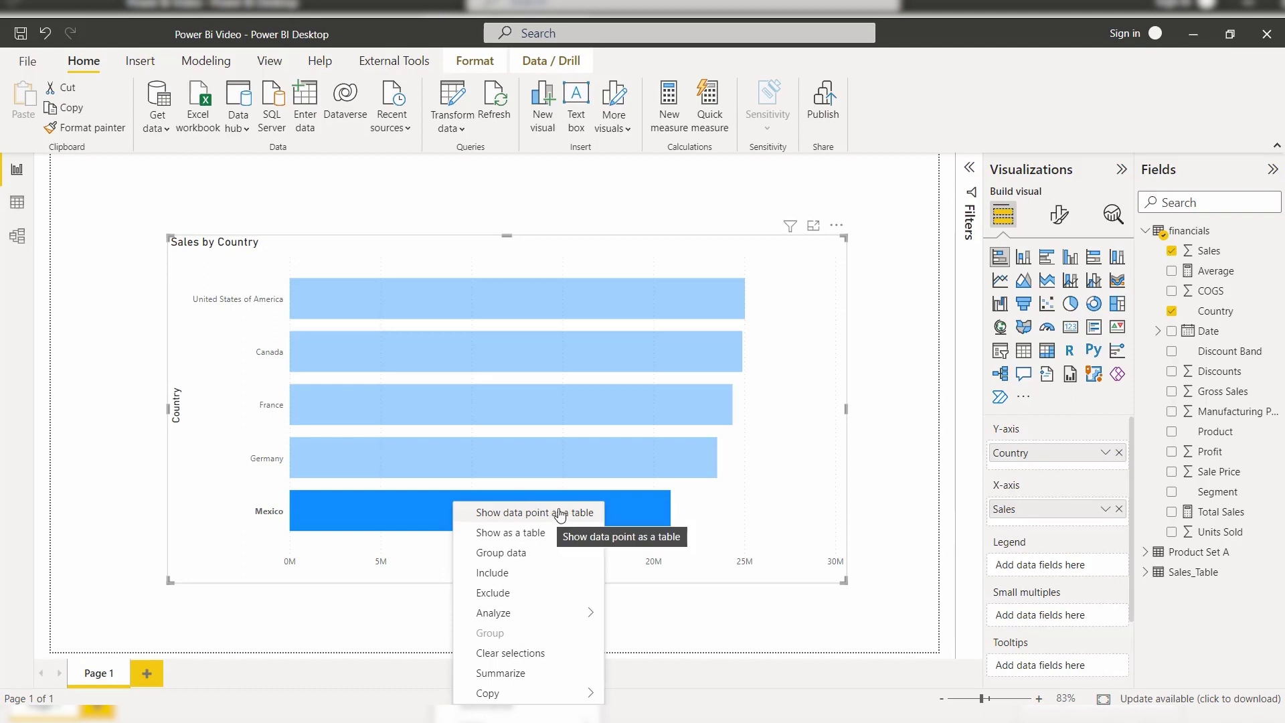
click(568, 553)
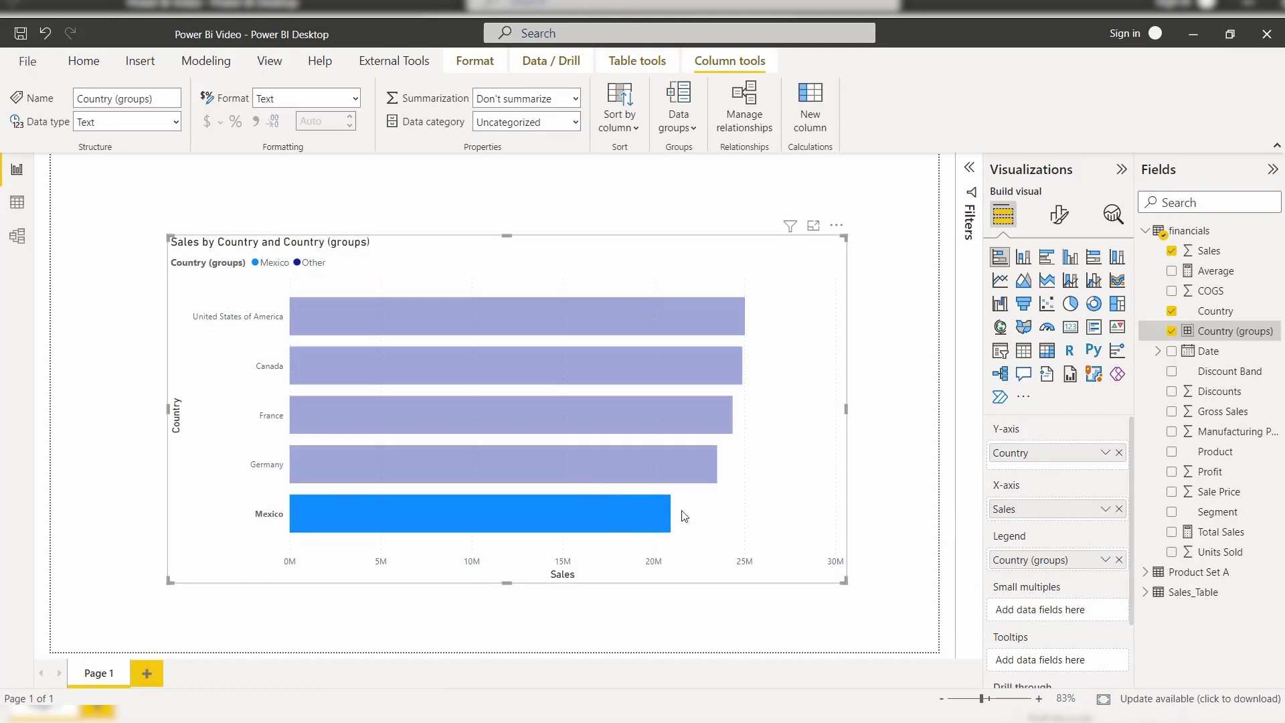
Give the Germany bar its own Country (groups) legend group.
drag(661, 549, 648, 529)
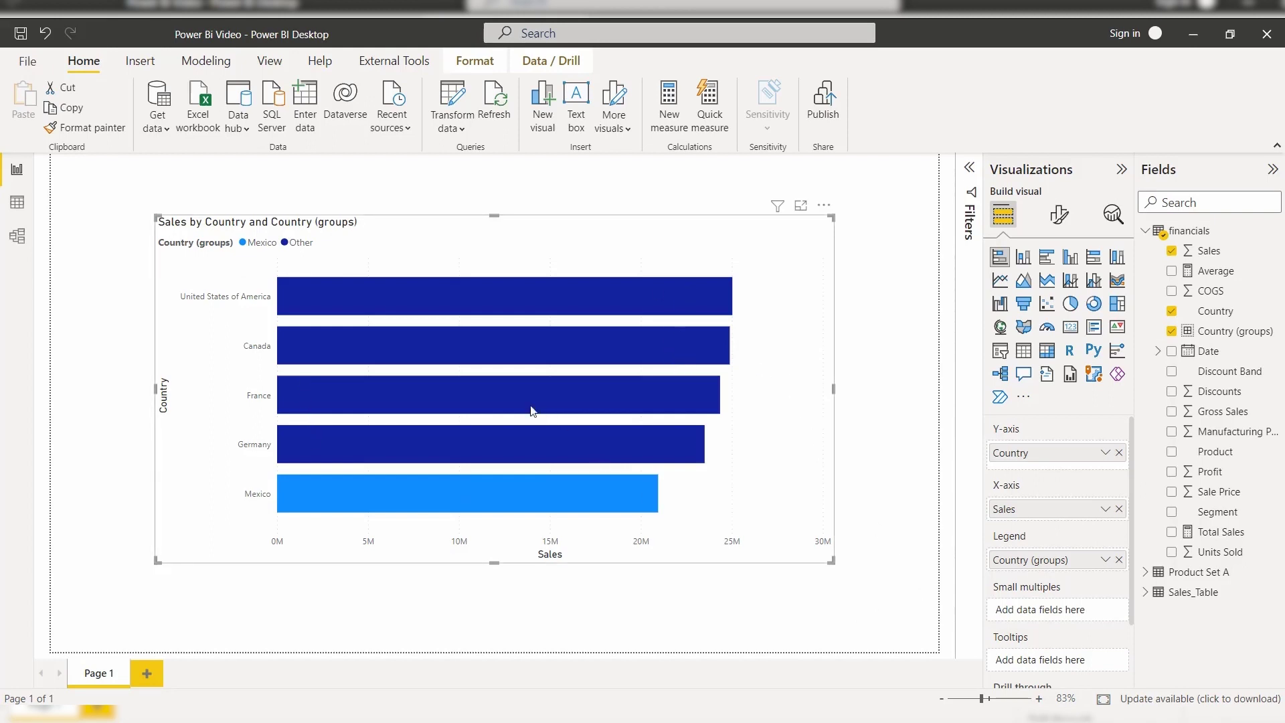
click(503, 430)
right_click(504, 435)
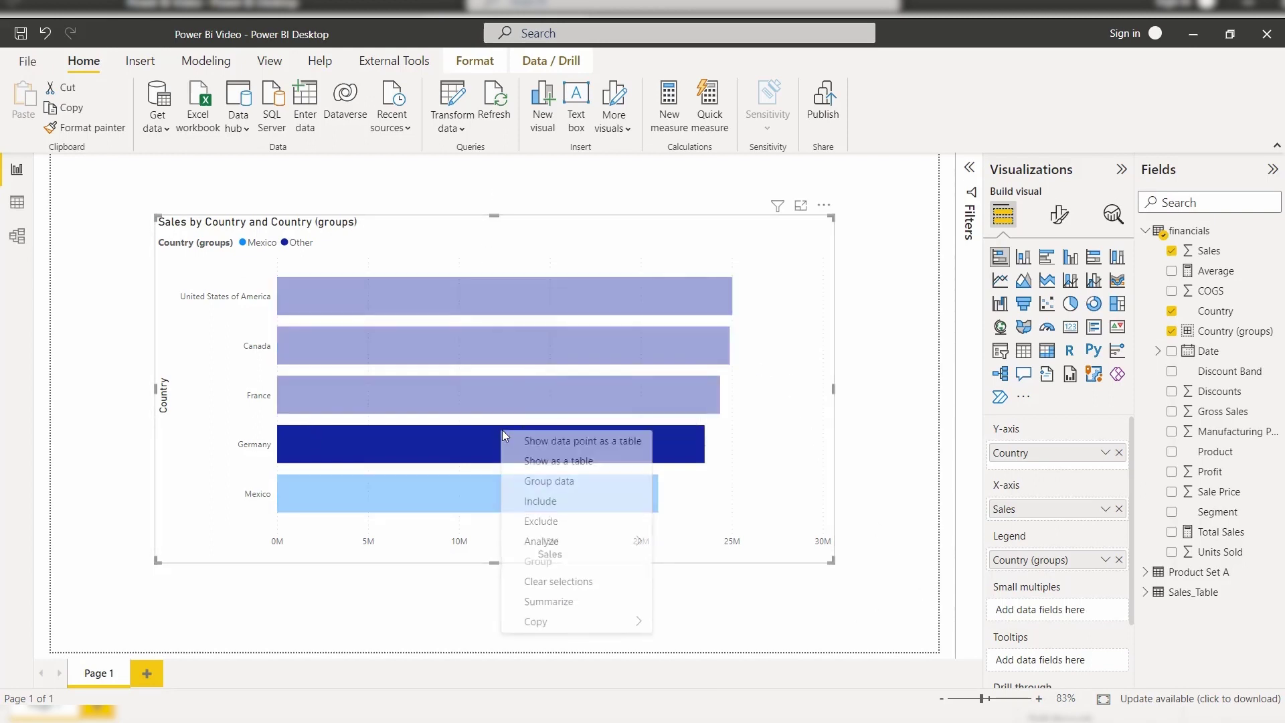
click(534, 482)
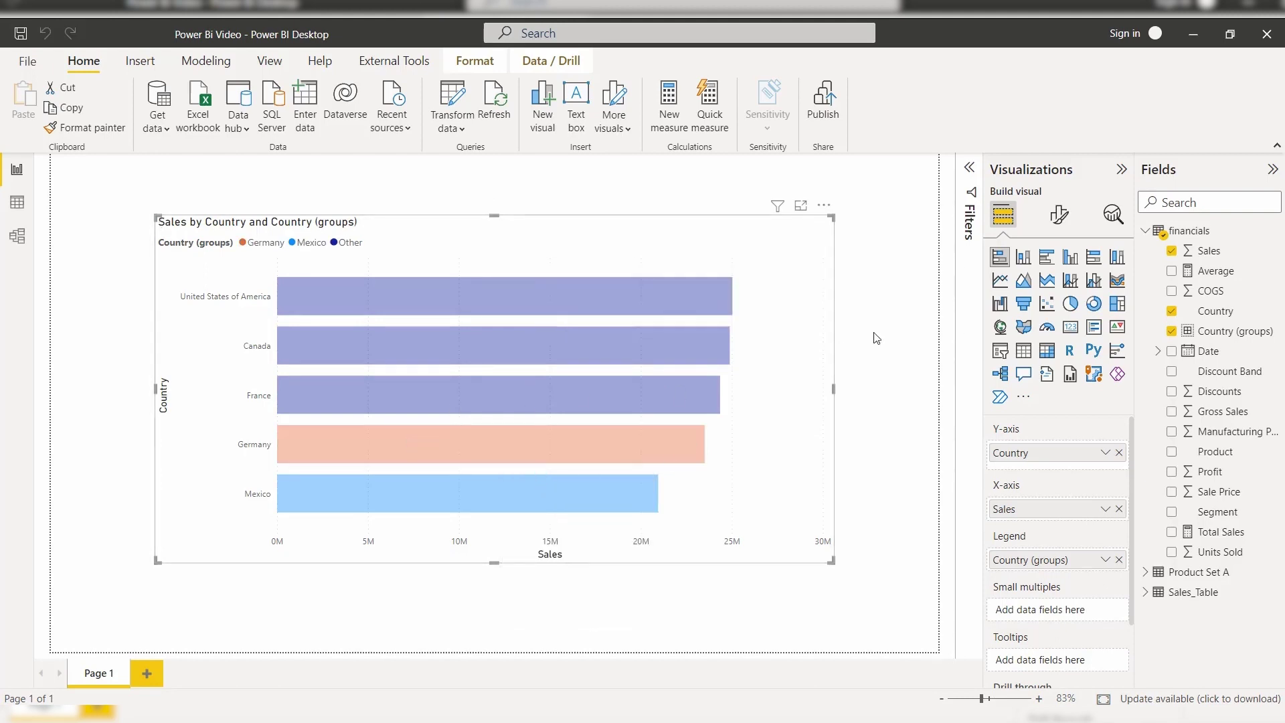
Give Canada and France their own legend groups.
click(896, 318)
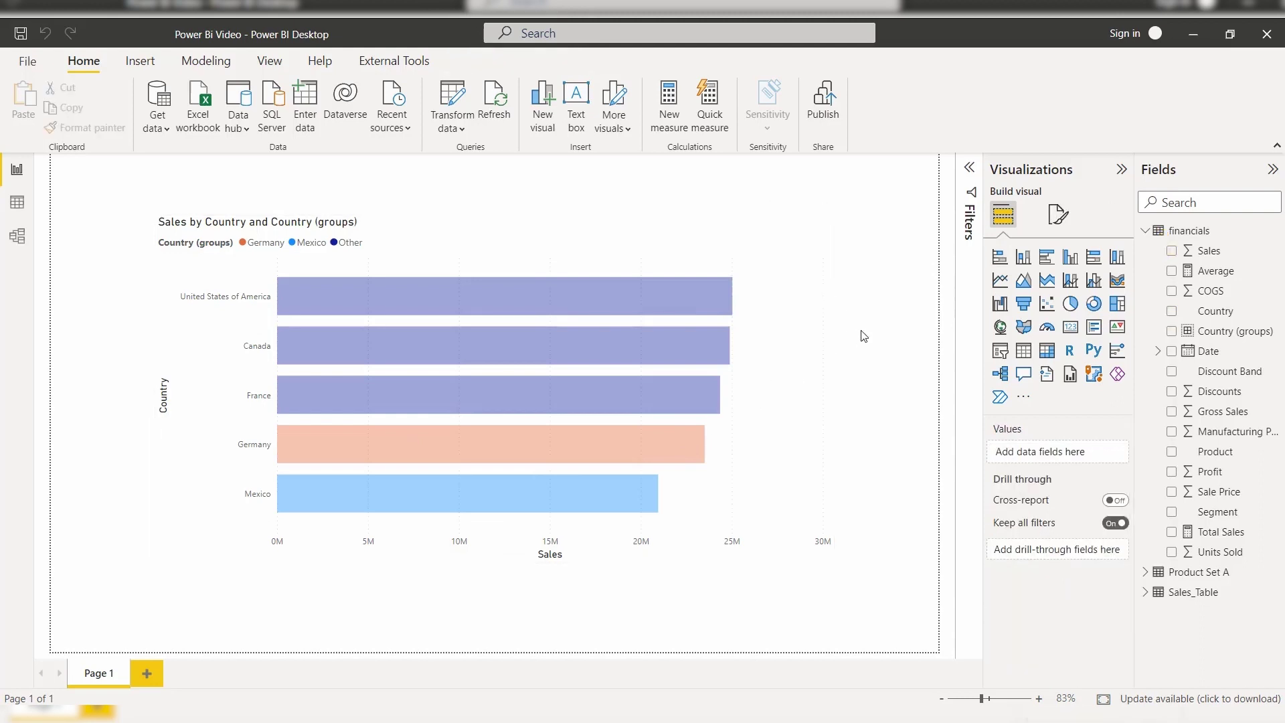
click(817, 365)
right_click(729, 342)
click(746, 388)
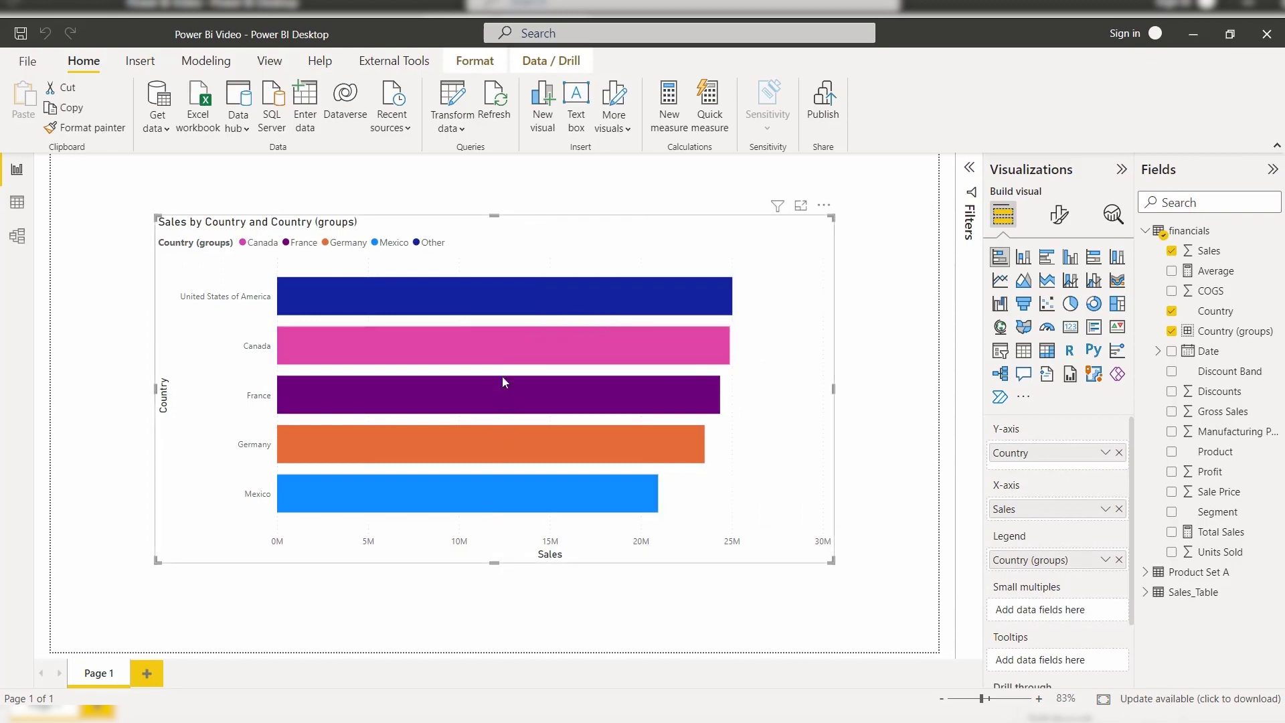
Give United States of America its own legend group.
right_click(505, 299)
click(541, 352)
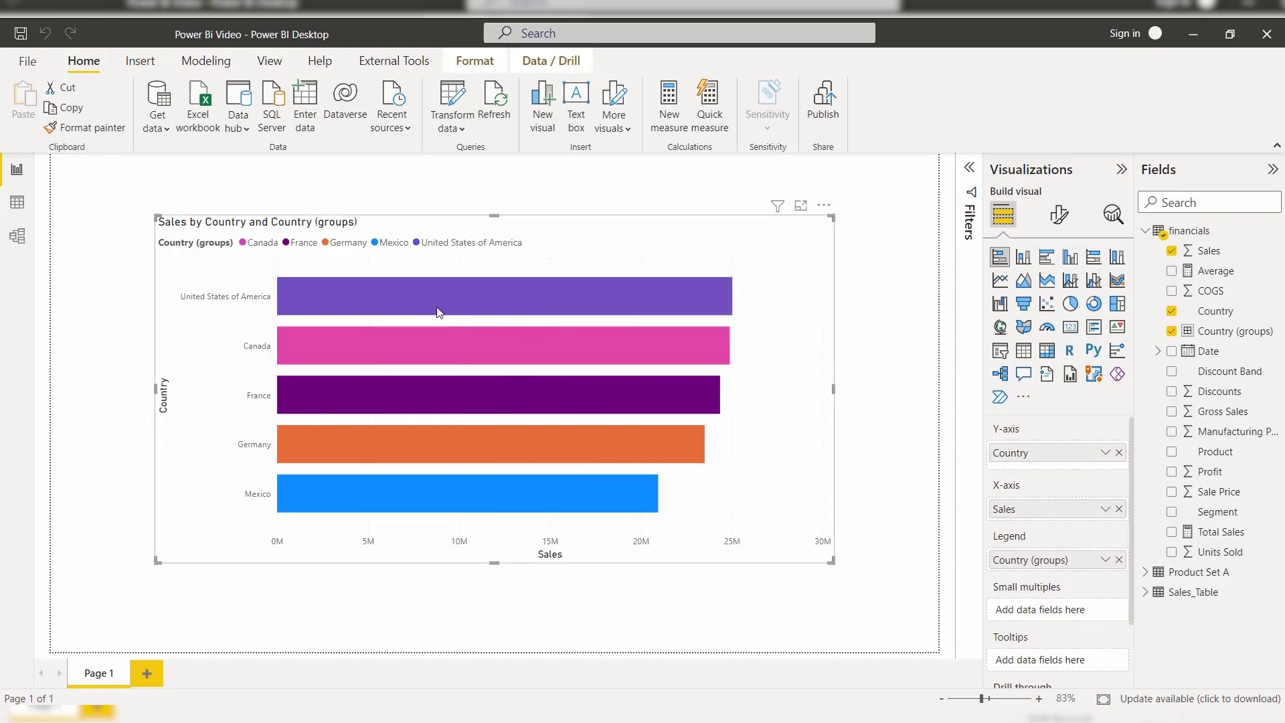
click(855, 271)
click(830, 256)
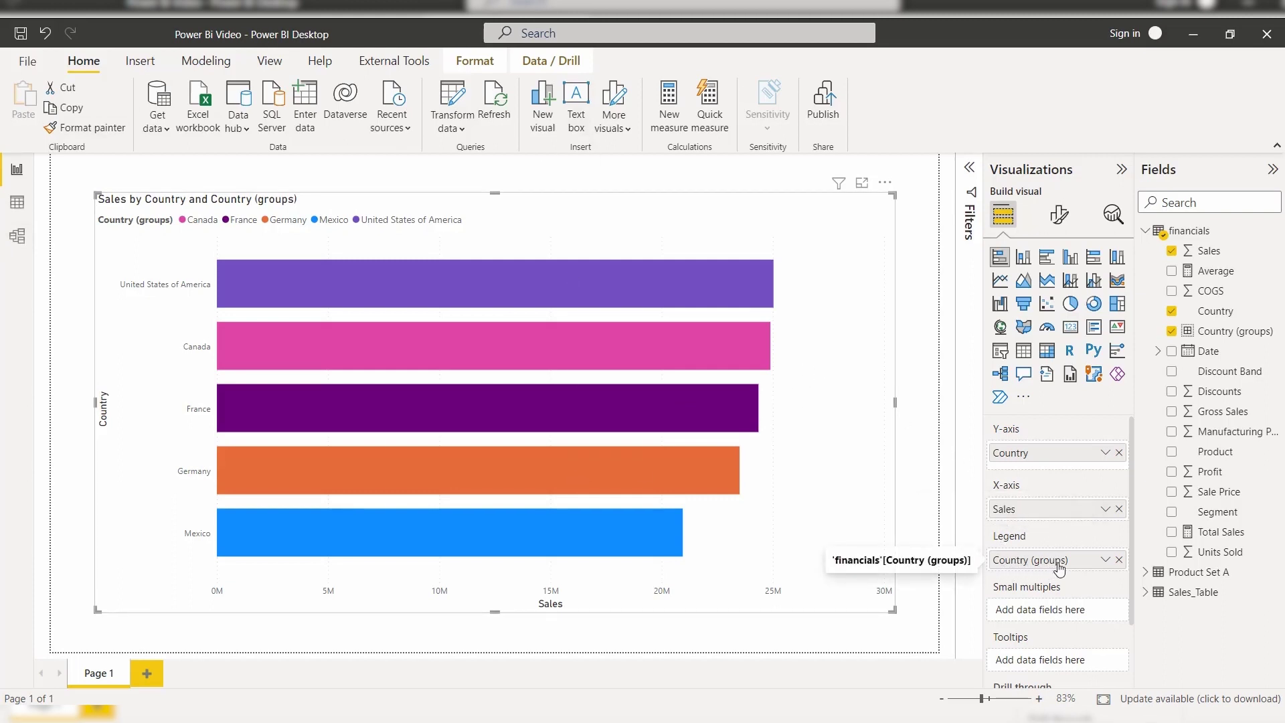
Open Edit groups for the legend's Country (groups) field, keeping its name unchanged.
click(1105, 561)
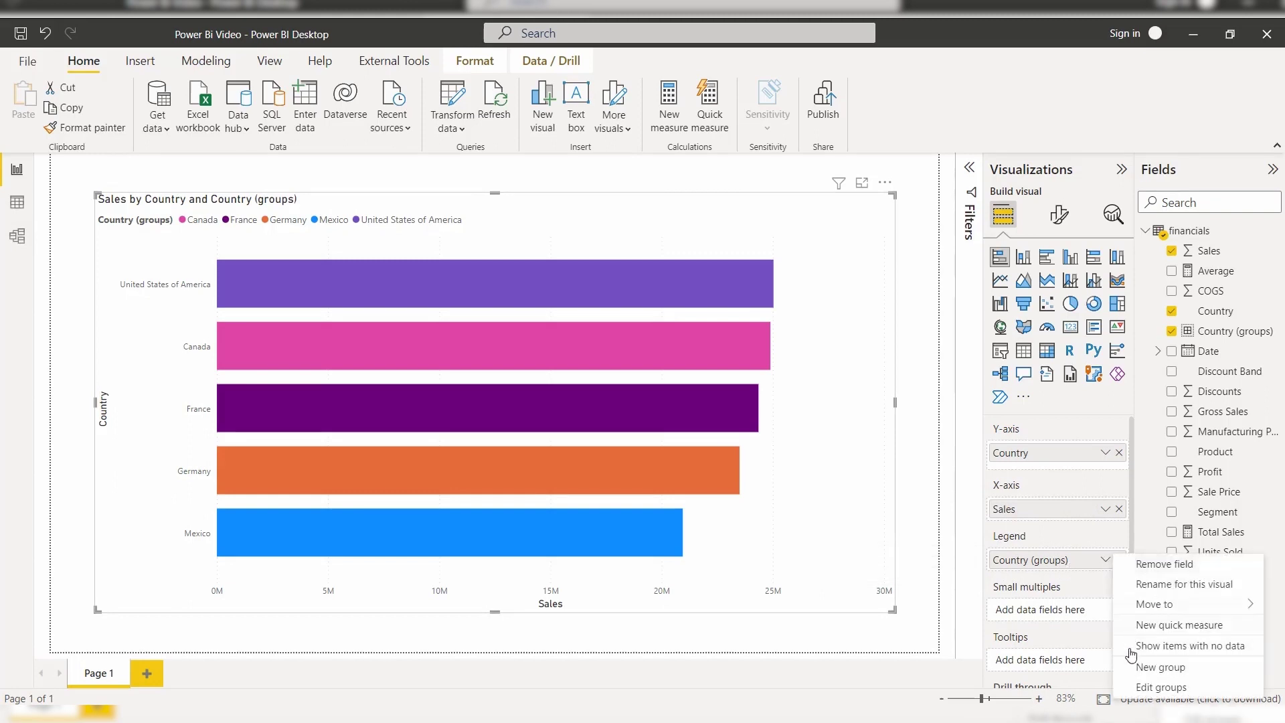
click(1151, 689)
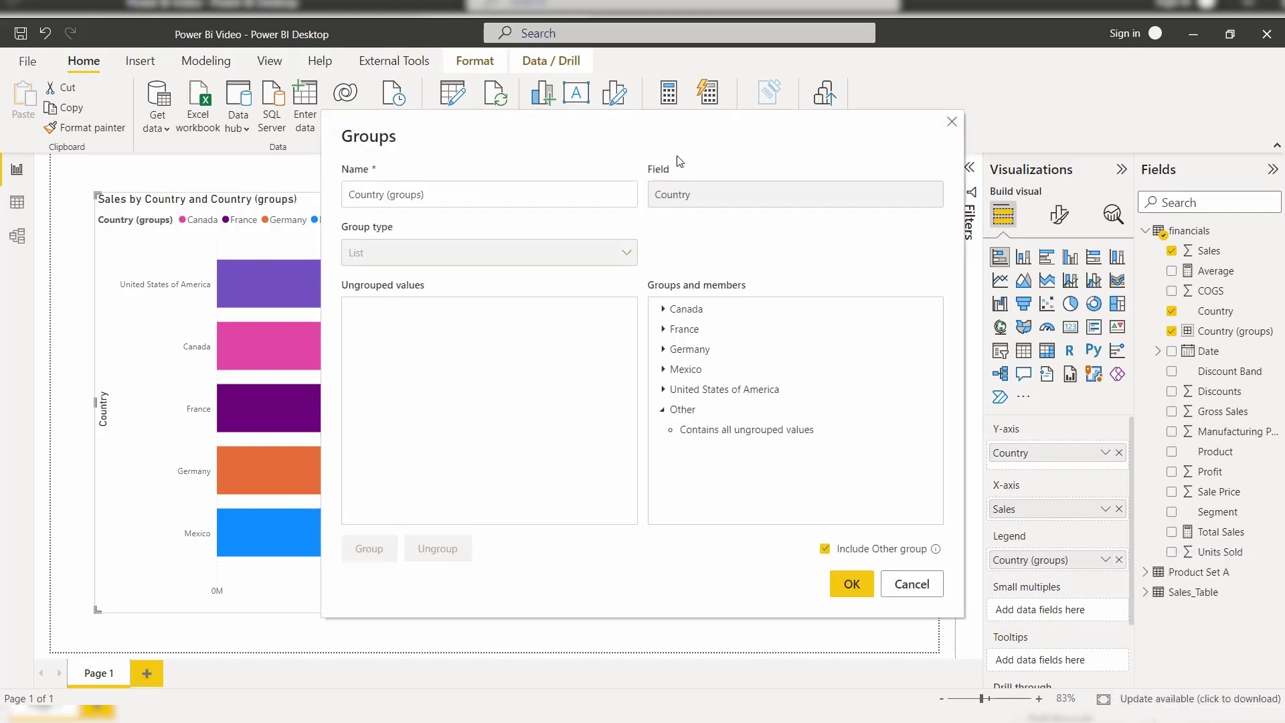
drag(678, 139, 655, 173)
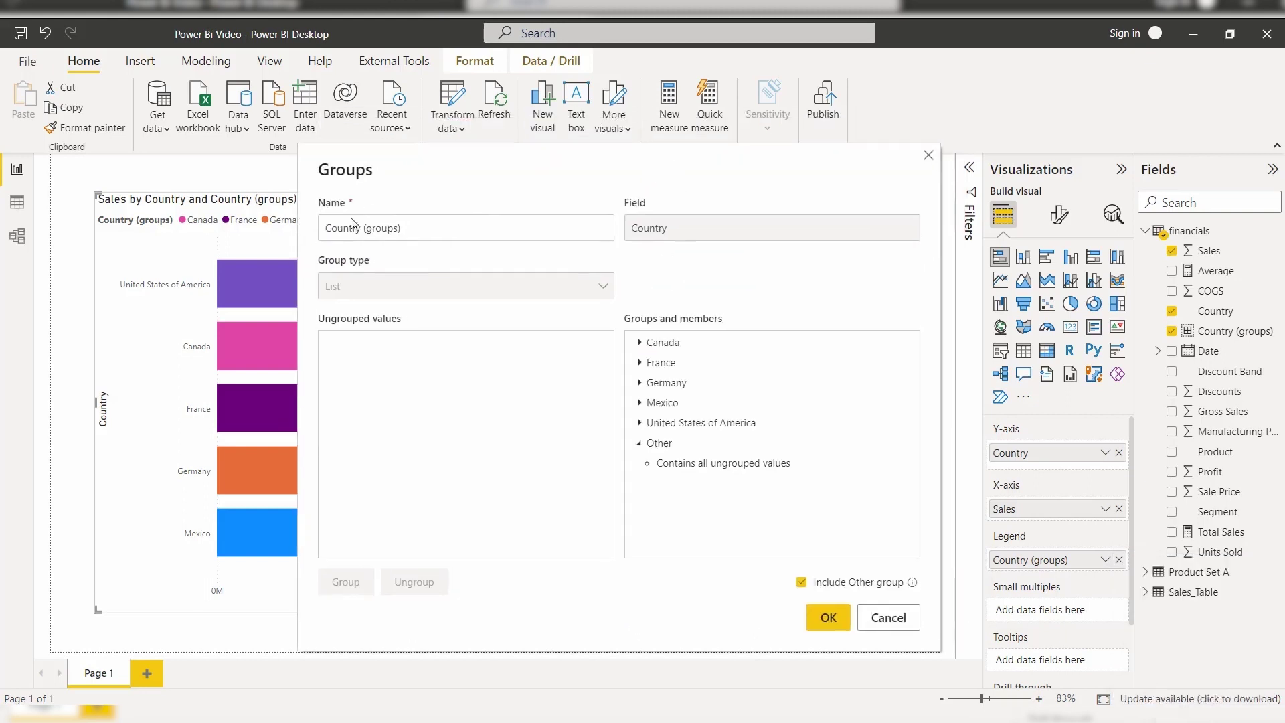
click(359, 235)
triple_click(364, 230)
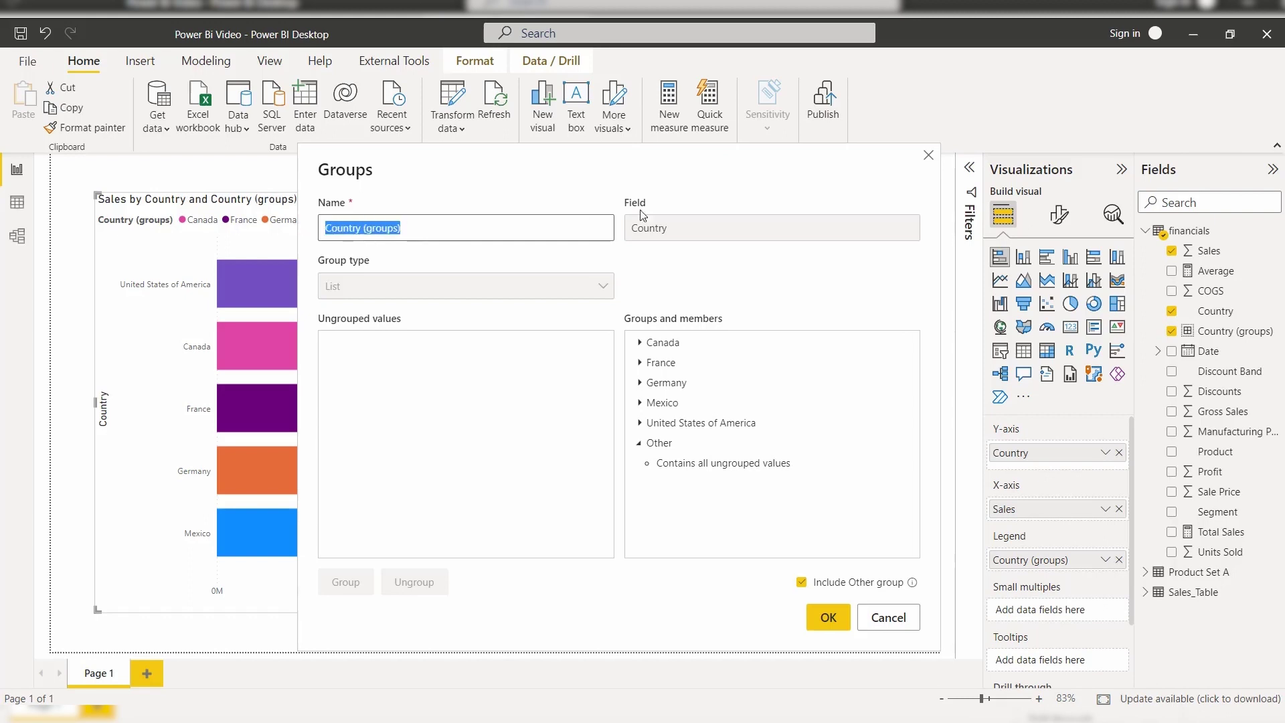
click(721, 224)
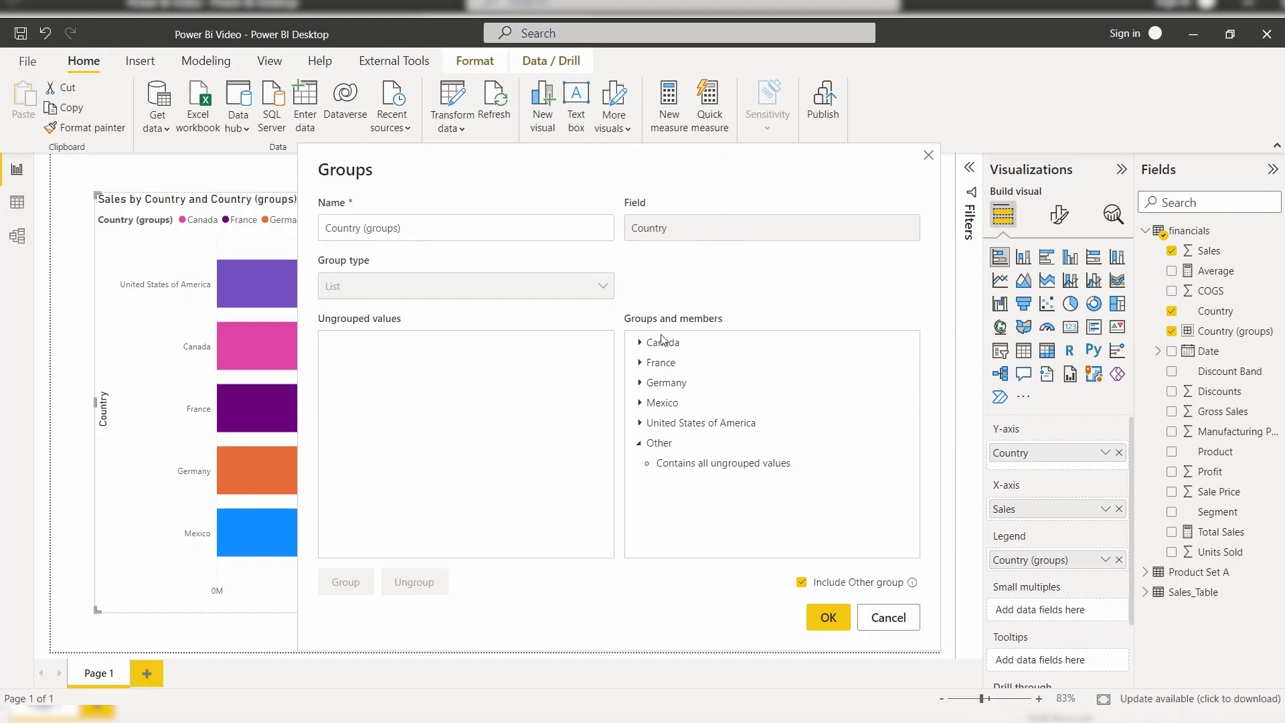
Expand the Canada, France, Germany, Mexico and United States of America groups, then select France.
click(639, 343)
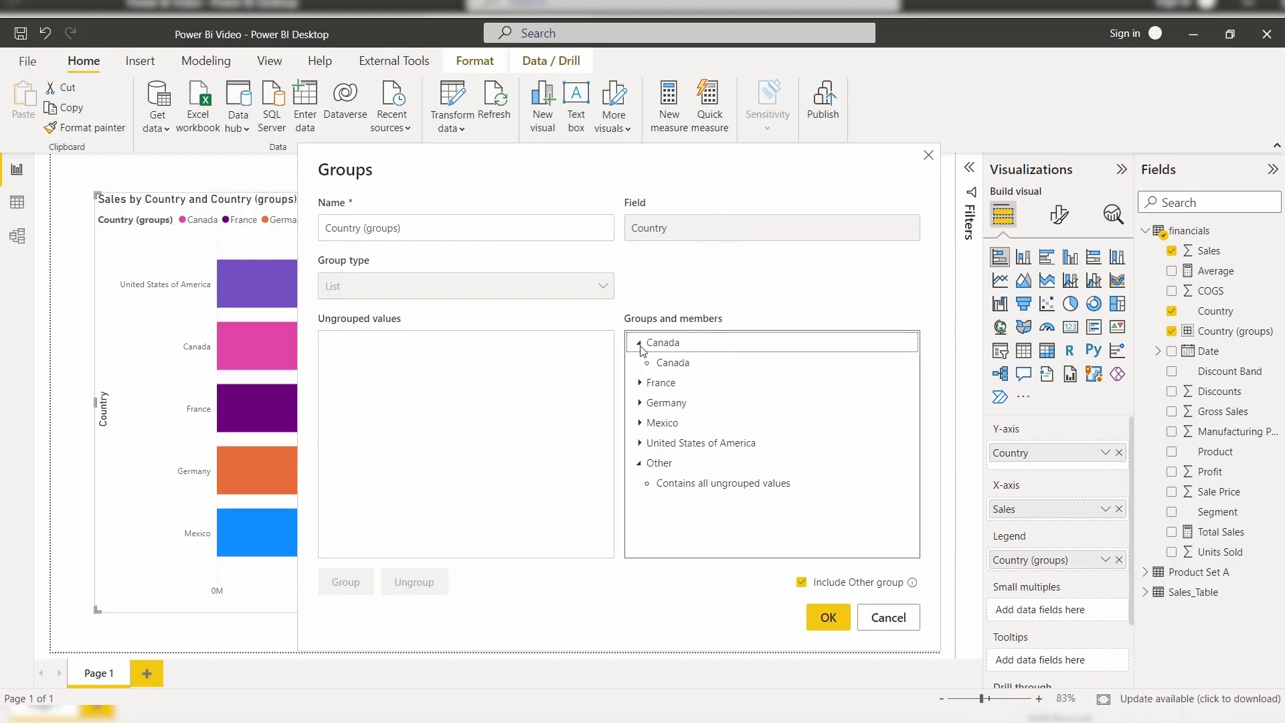
click(640, 384)
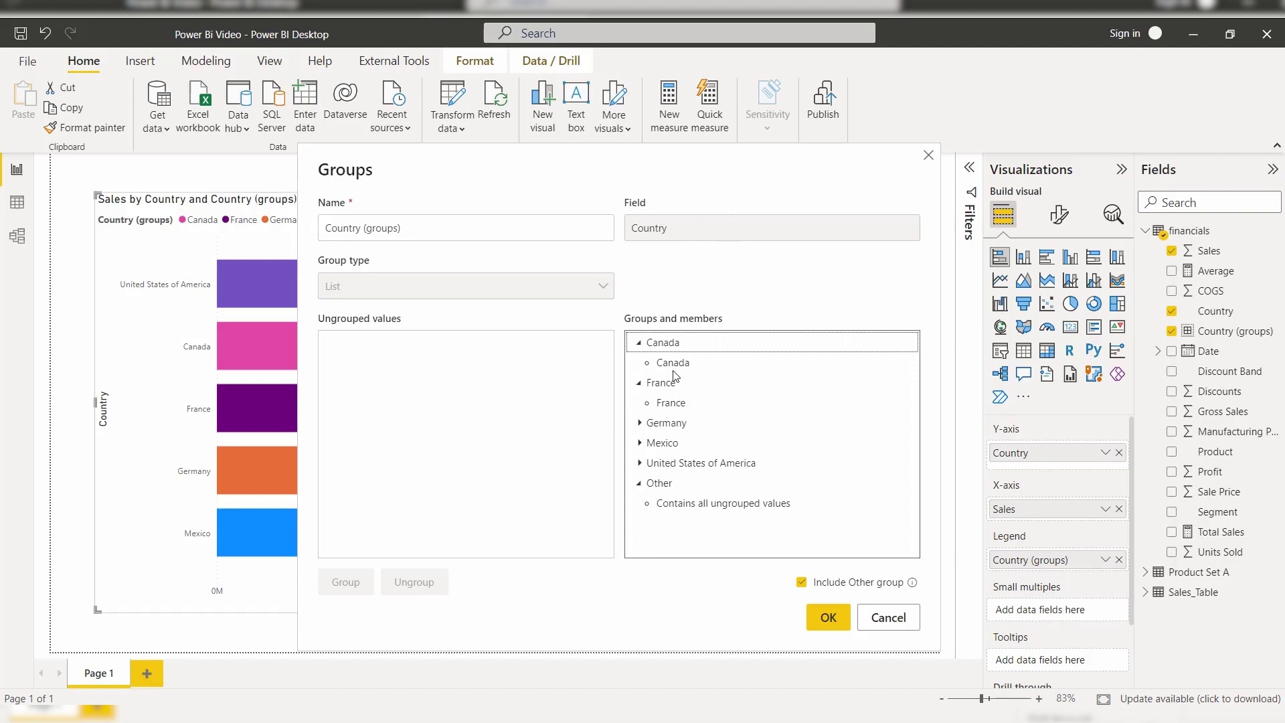
click(640, 424)
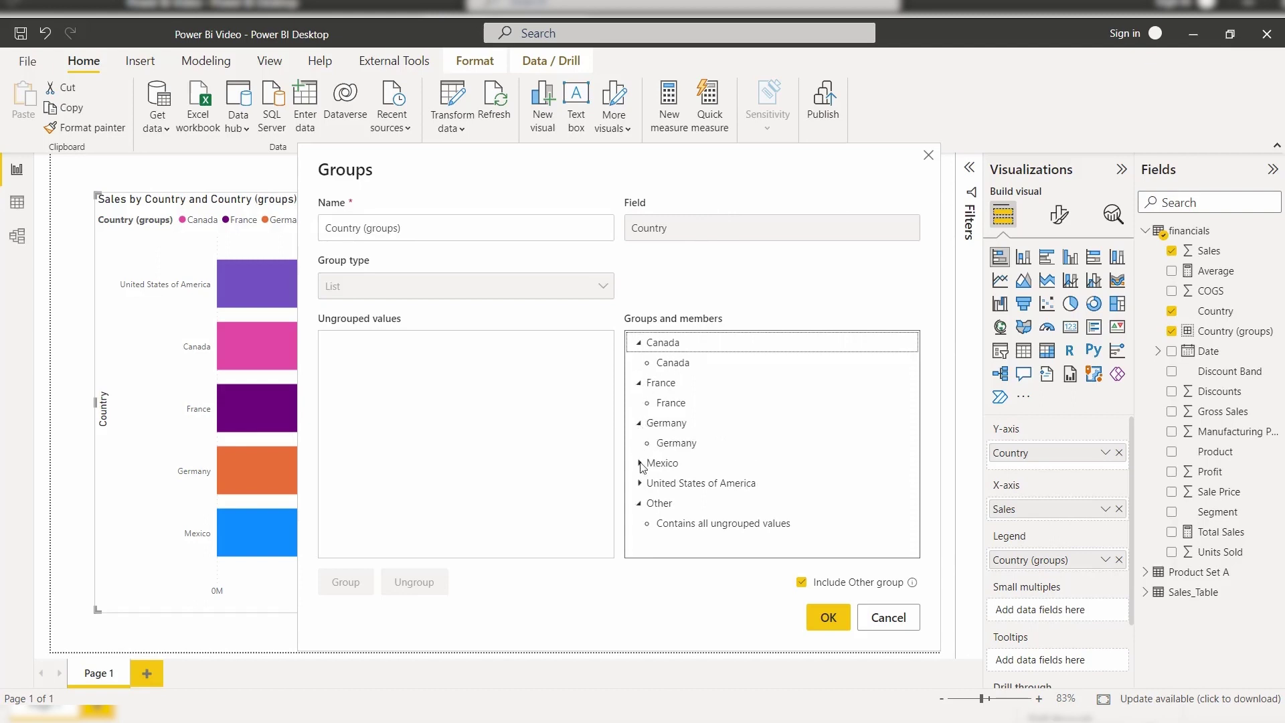
click(640, 464)
click(640, 502)
scroll(703, 469, down, 1)
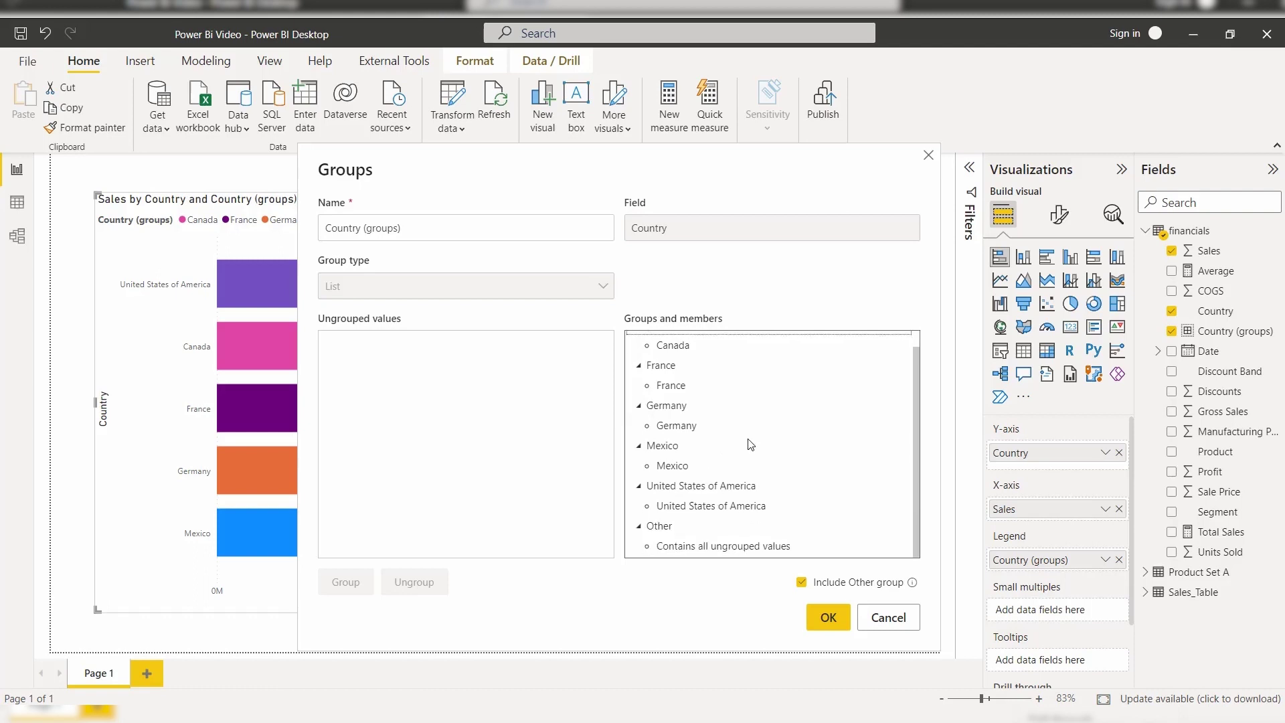
scroll(725, 406, up, 1)
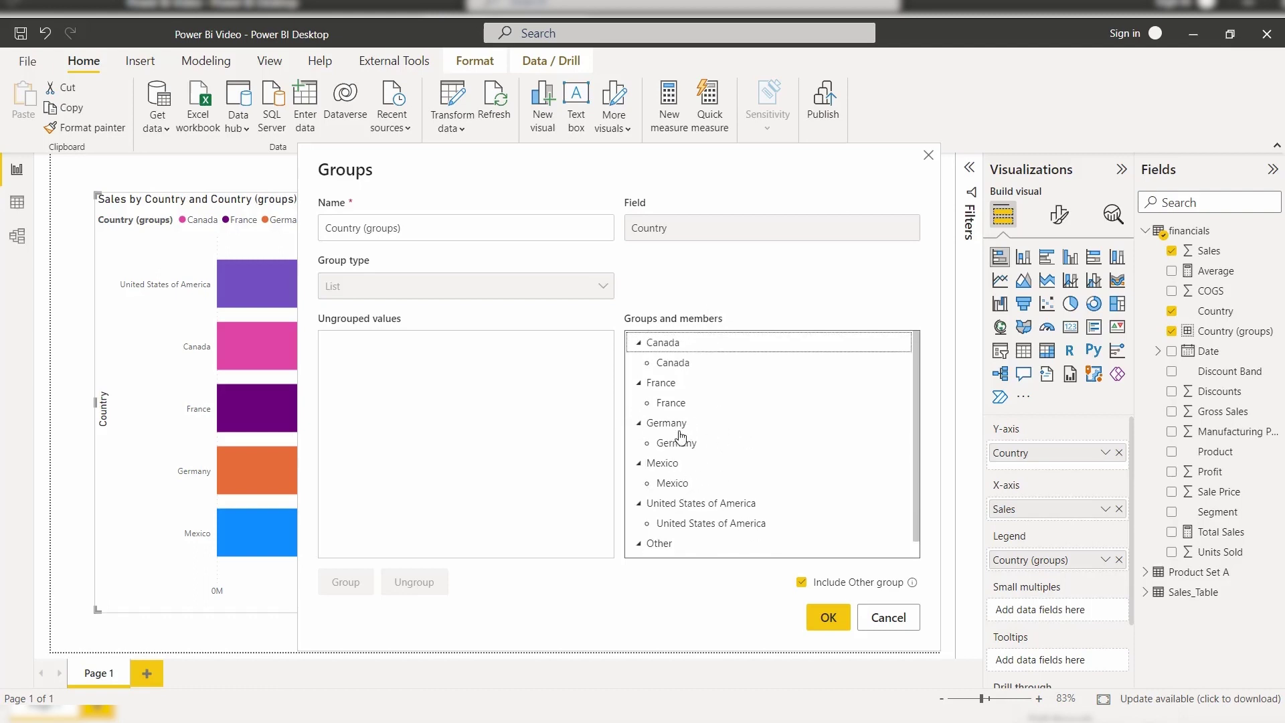
click(659, 387)
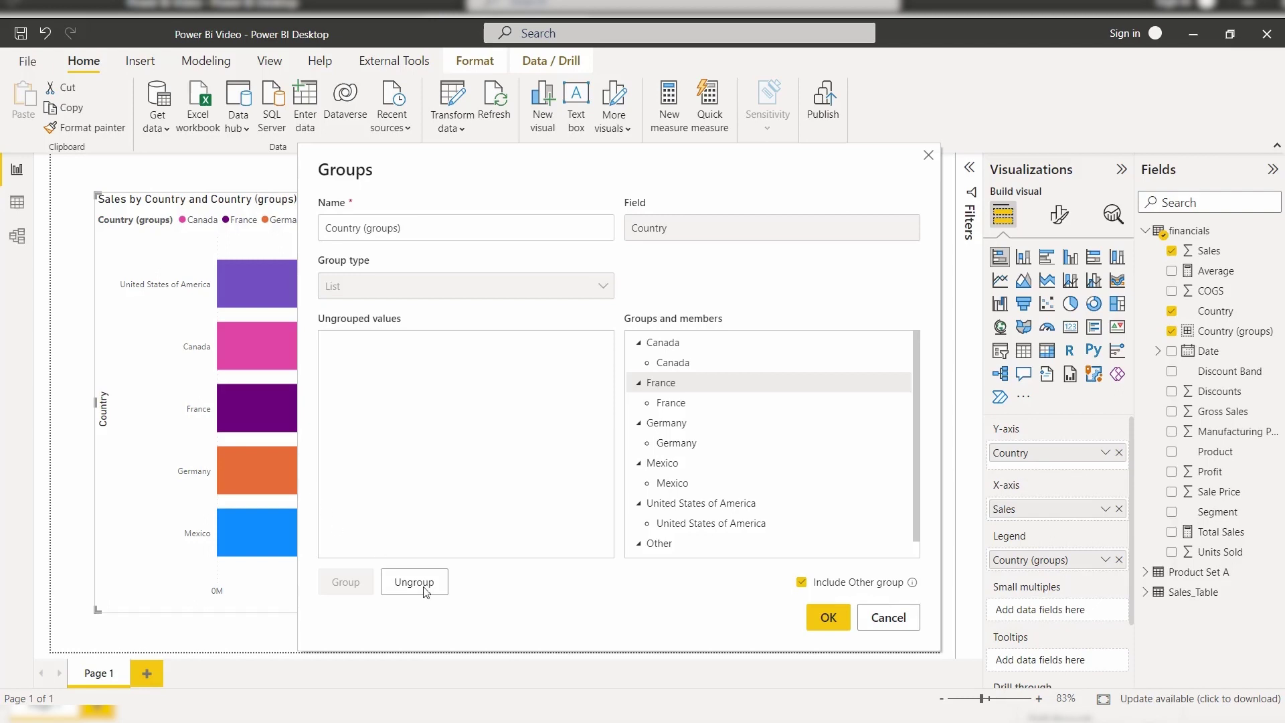
Ungroup France so it falls into Other, and confirm the Groups dialog.
click(697, 388)
click(415, 582)
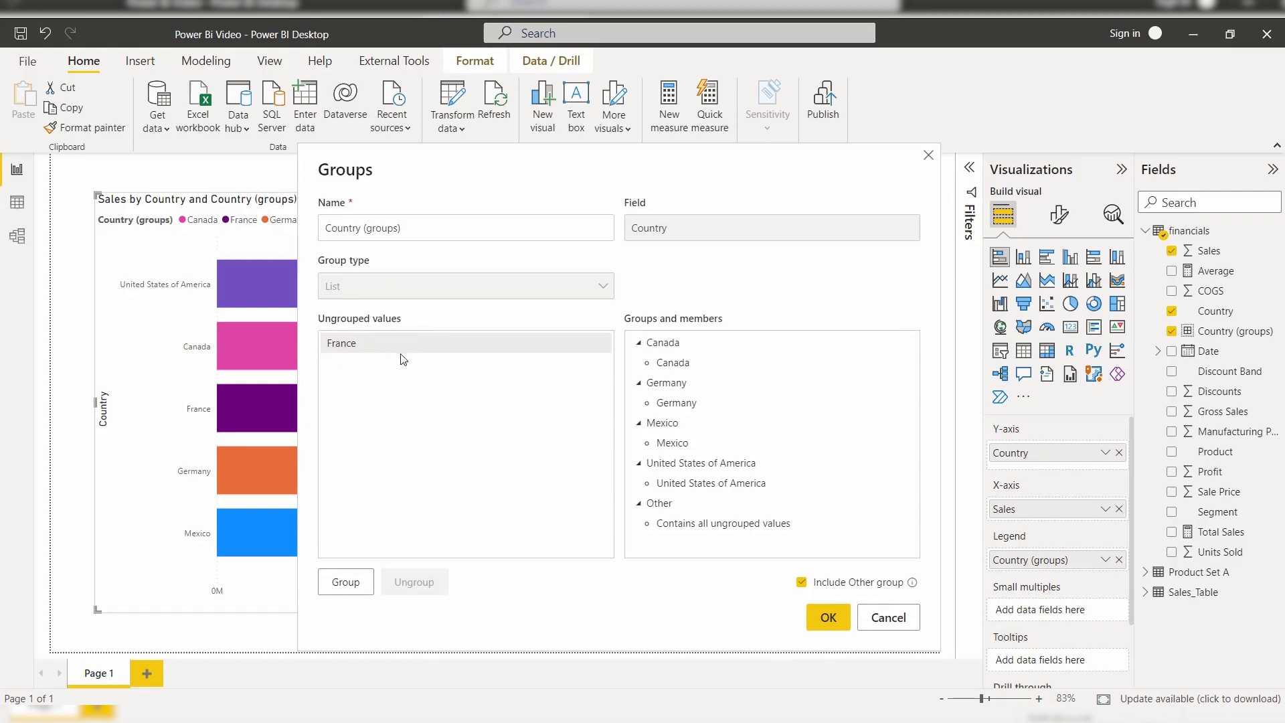
click(837, 621)
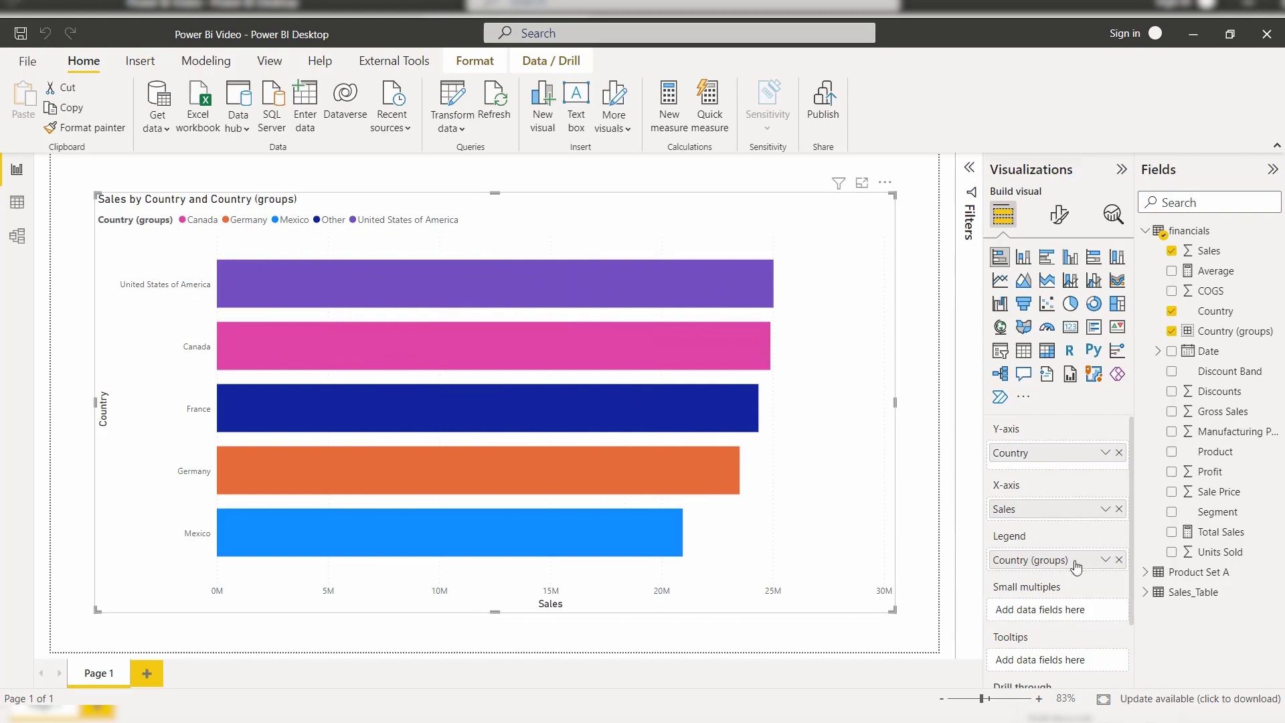
Ungroup United States of America into Other via Edit groups, then enlarge the chart slightly.
click(1106, 564)
click(1152, 676)
click(664, 370)
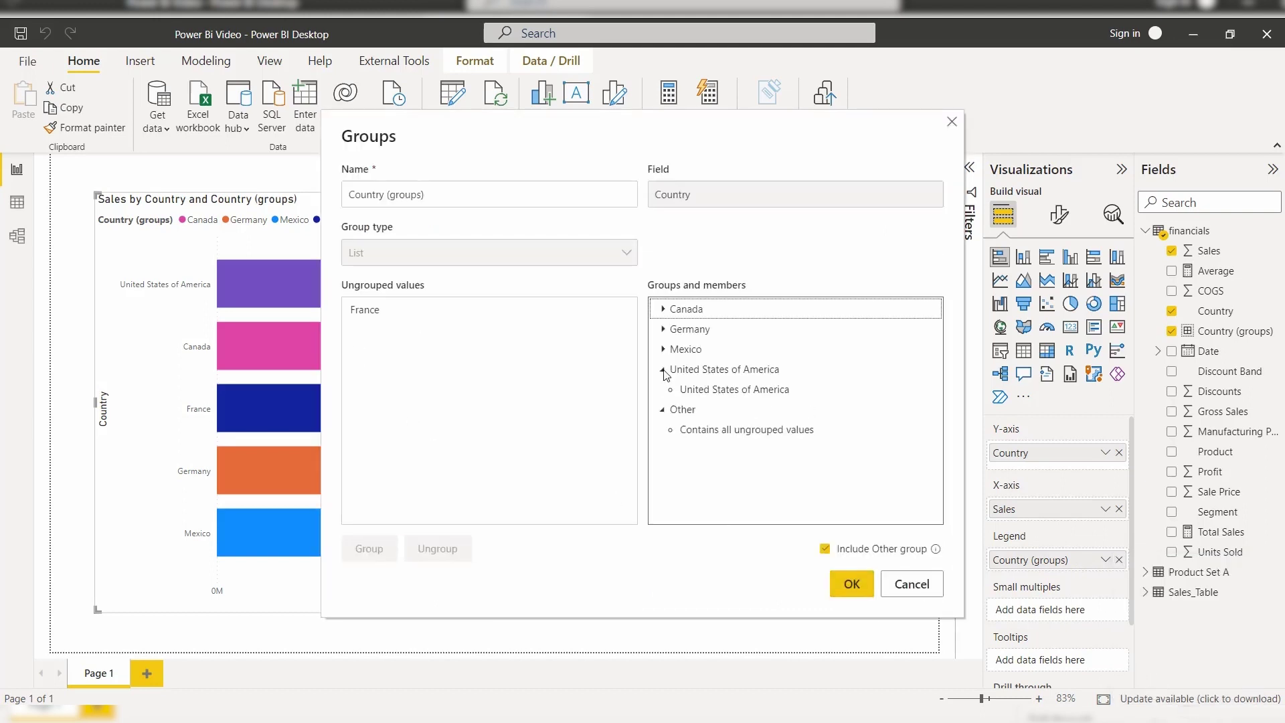
click(716, 374)
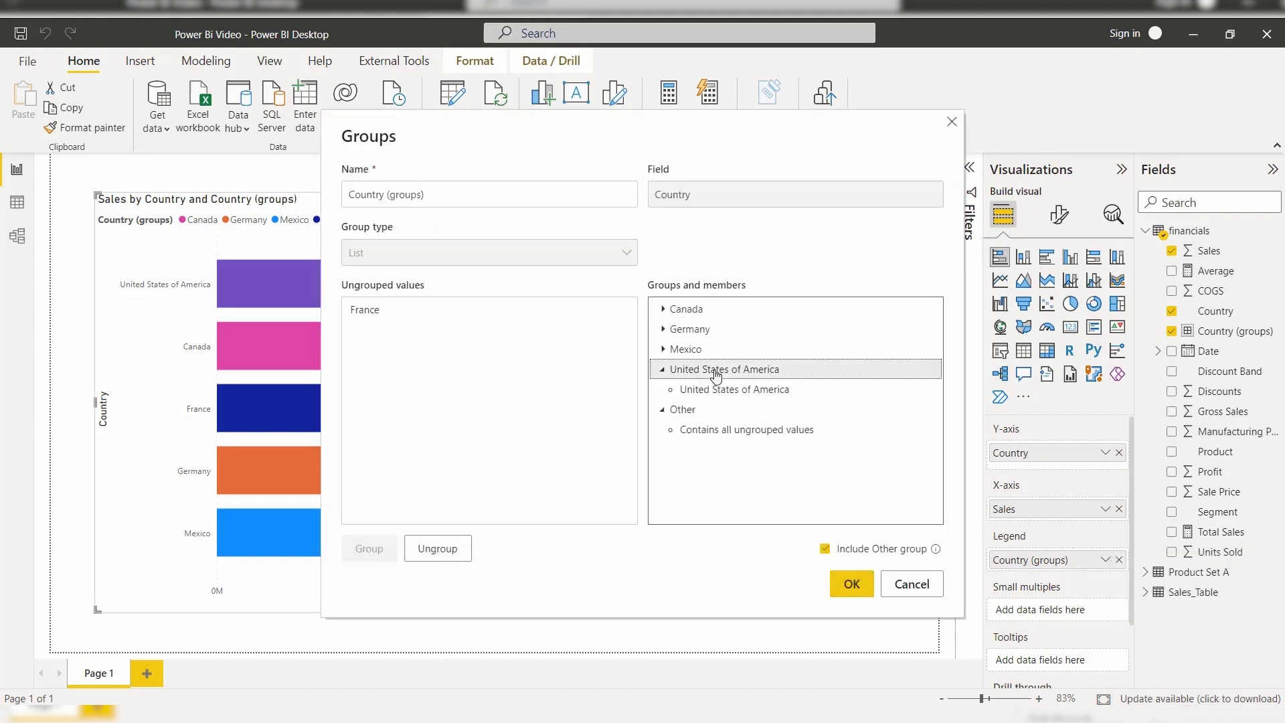
click(438, 548)
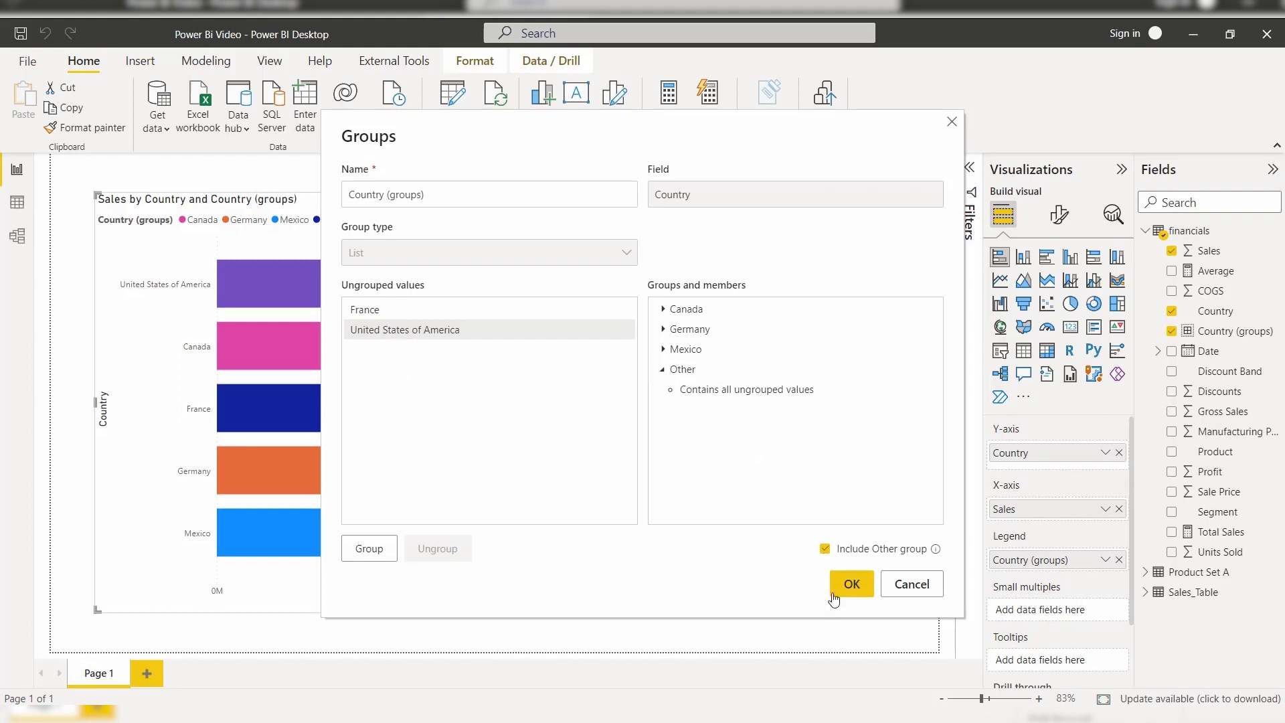
click(848, 587)
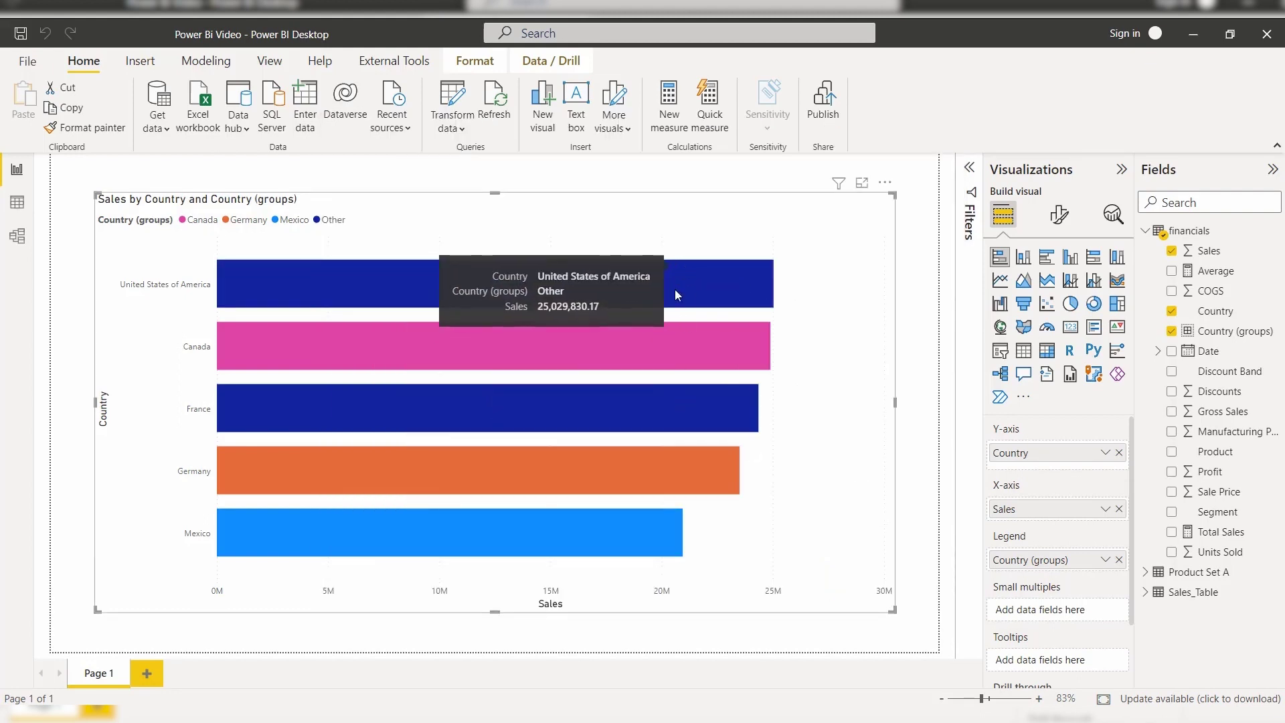
drag(893, 195, 916, 182)
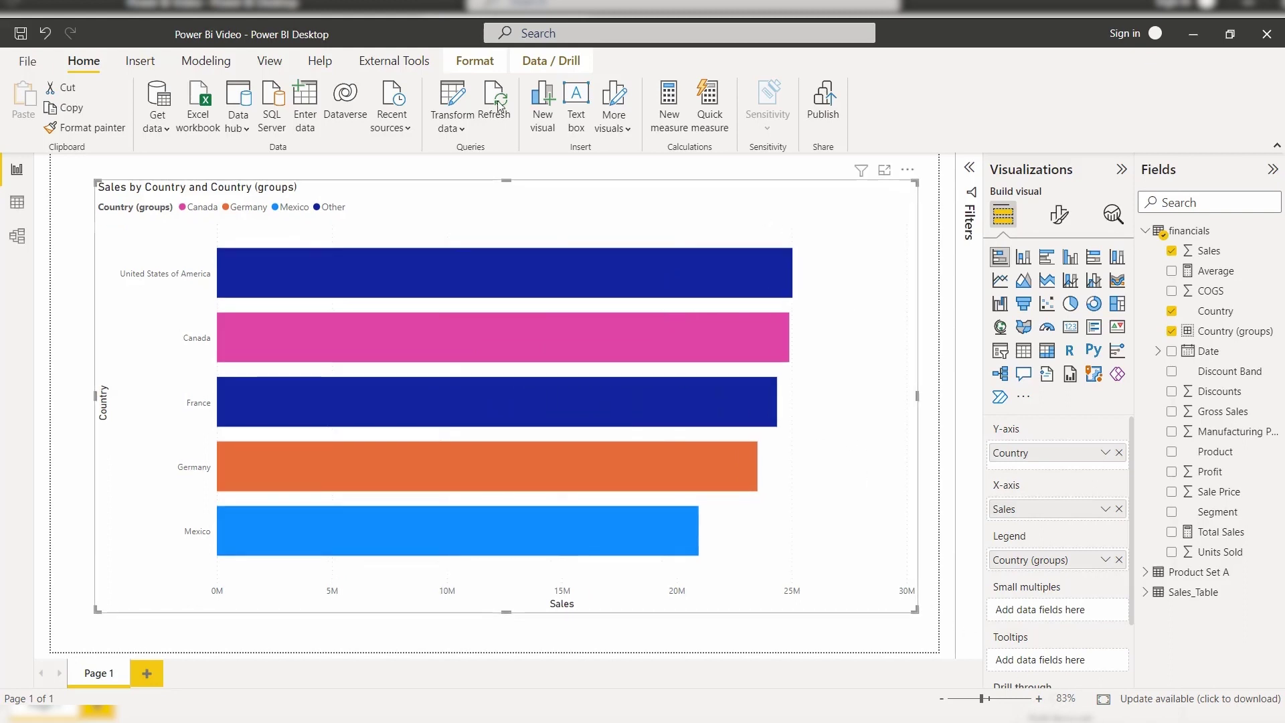